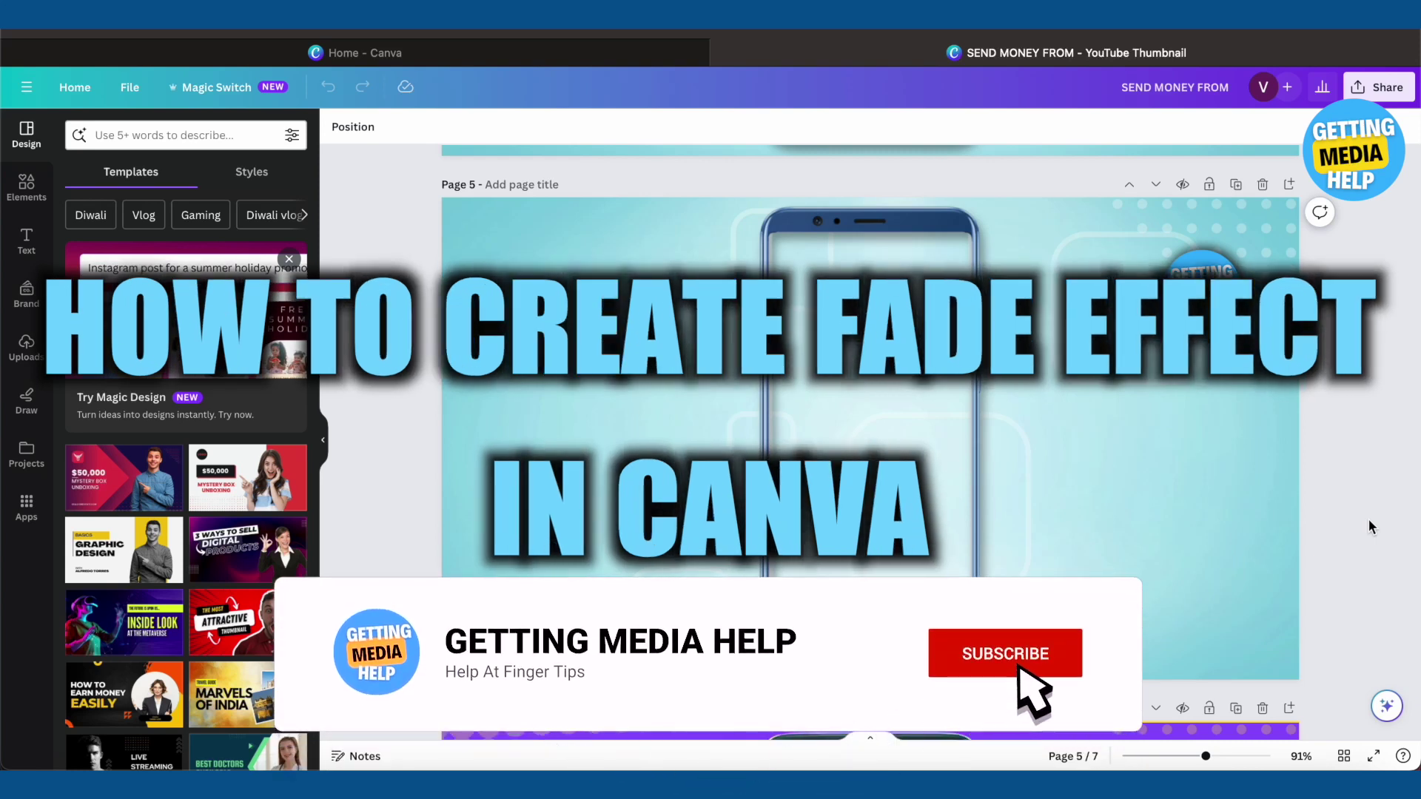
{"action": "scroll", "coordinate": [1369, 520], "scroll_direction": "up", "scroll_amount": 1}
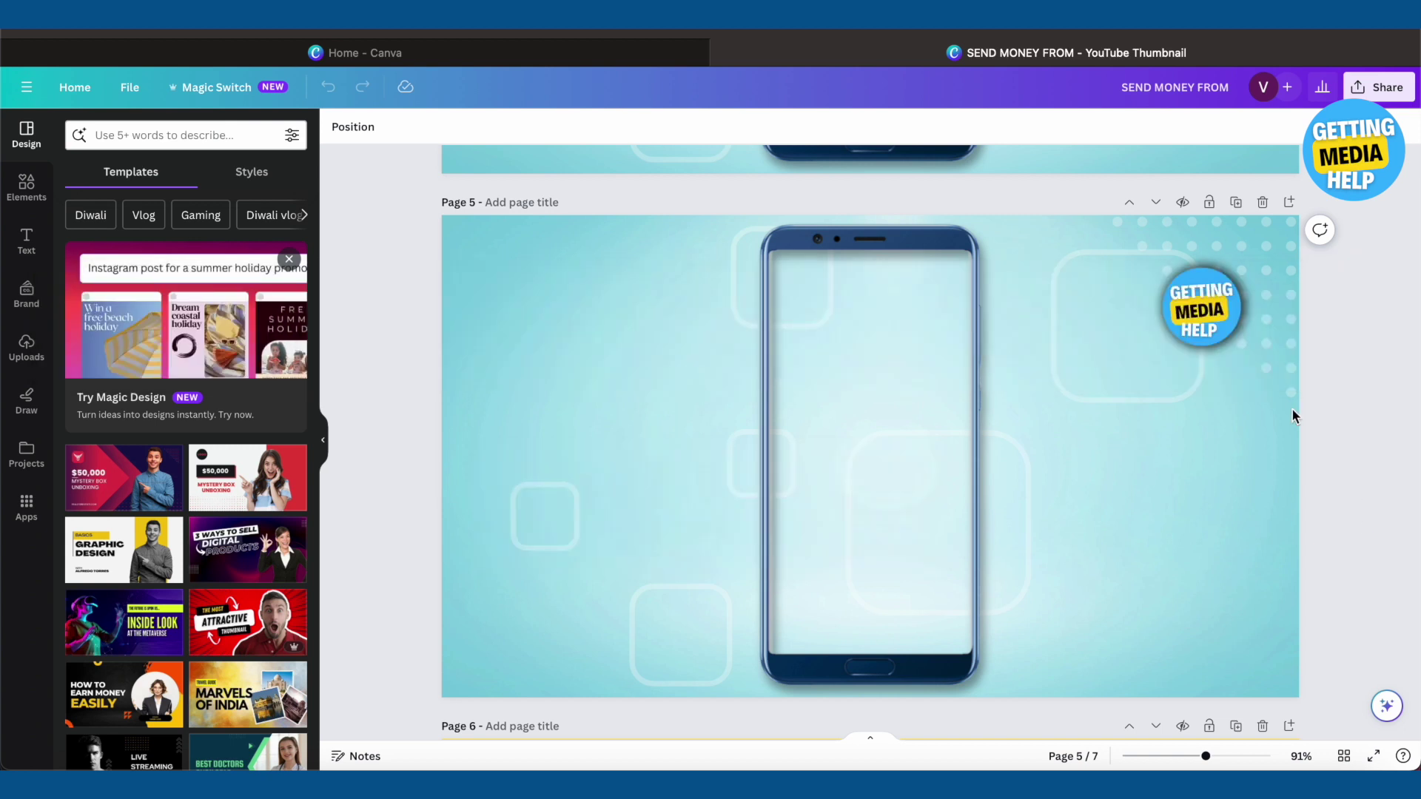
Apply the Fade animation to the logo badge on page 5.
{"action": "left_click", "coordinate": [1234, 319]}
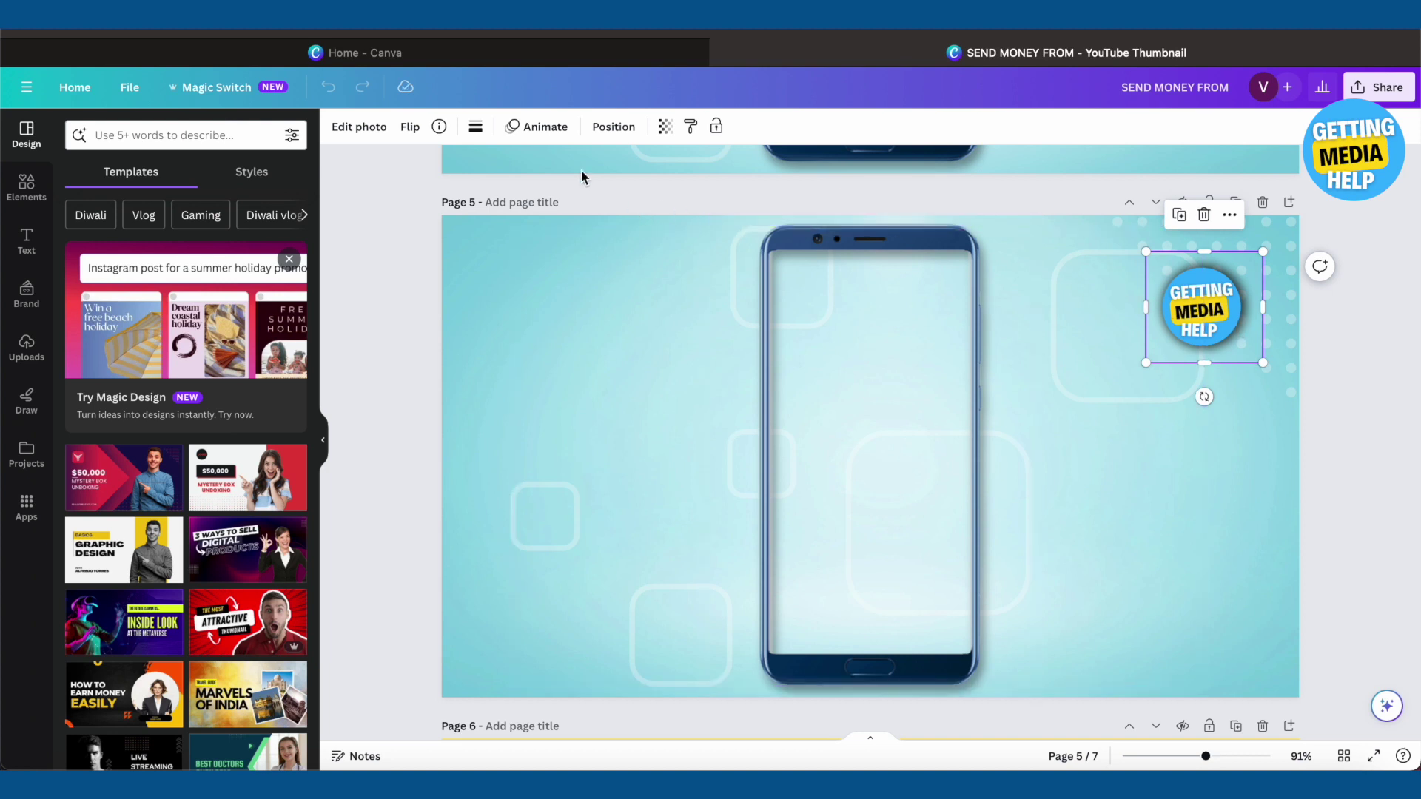
{"action": "left_click", "coordinate": [533, 129]}
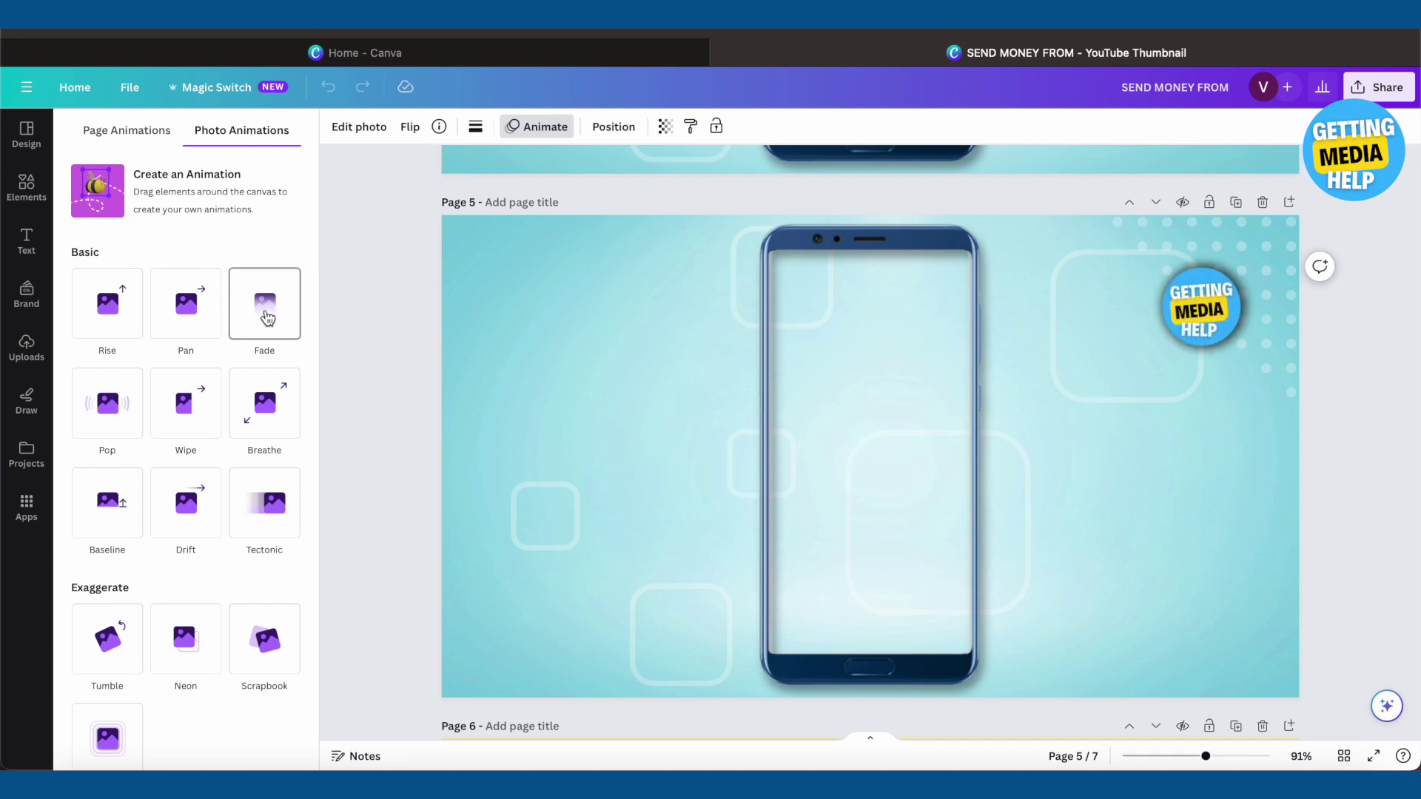
{"action": "left_click", "coordinate": [266, 319]}
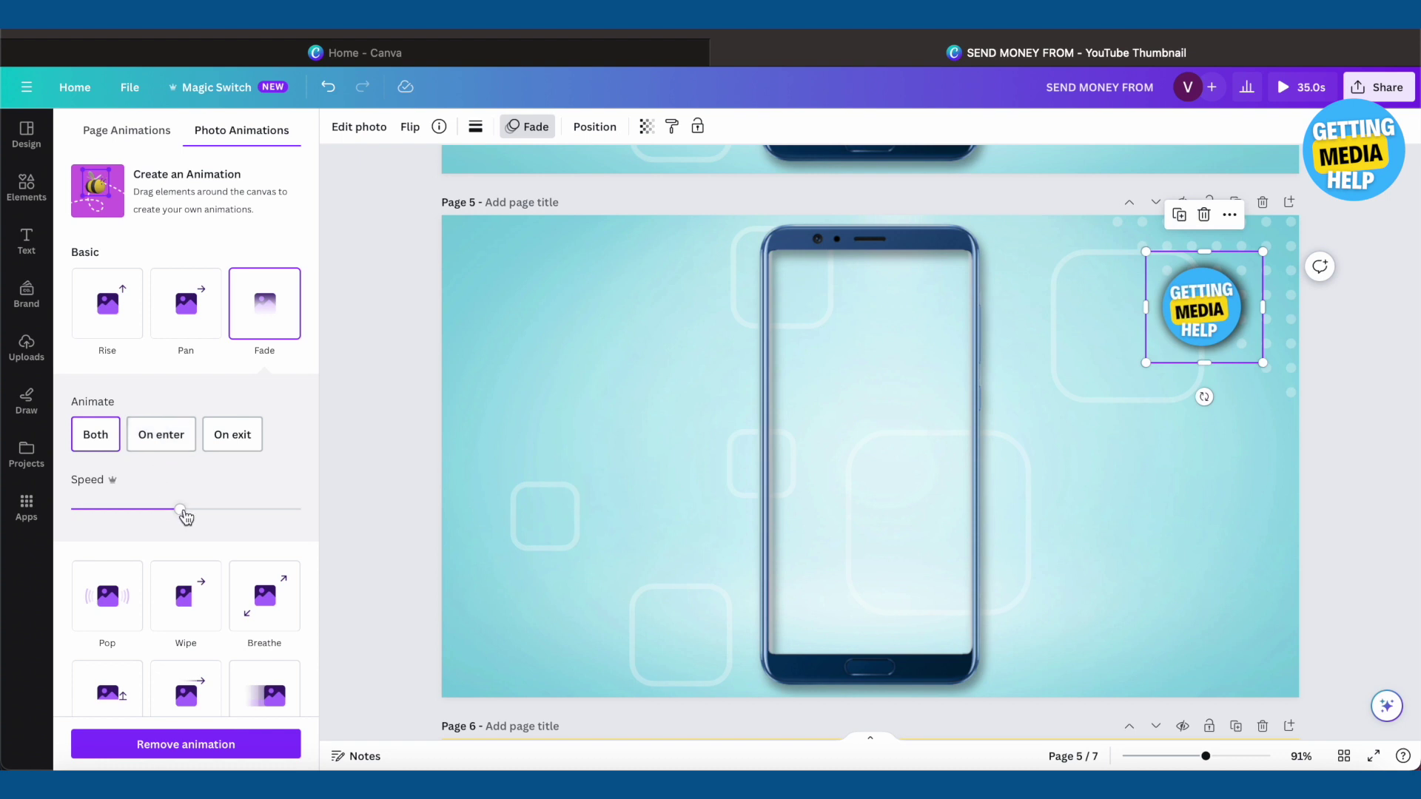
Lower the logo's Fade speed, then raise it to a faster setting for enter and exit.
{"action": "left_click_drag", "start_coordinate": [180, 515], "coordinate": [69, 513]}
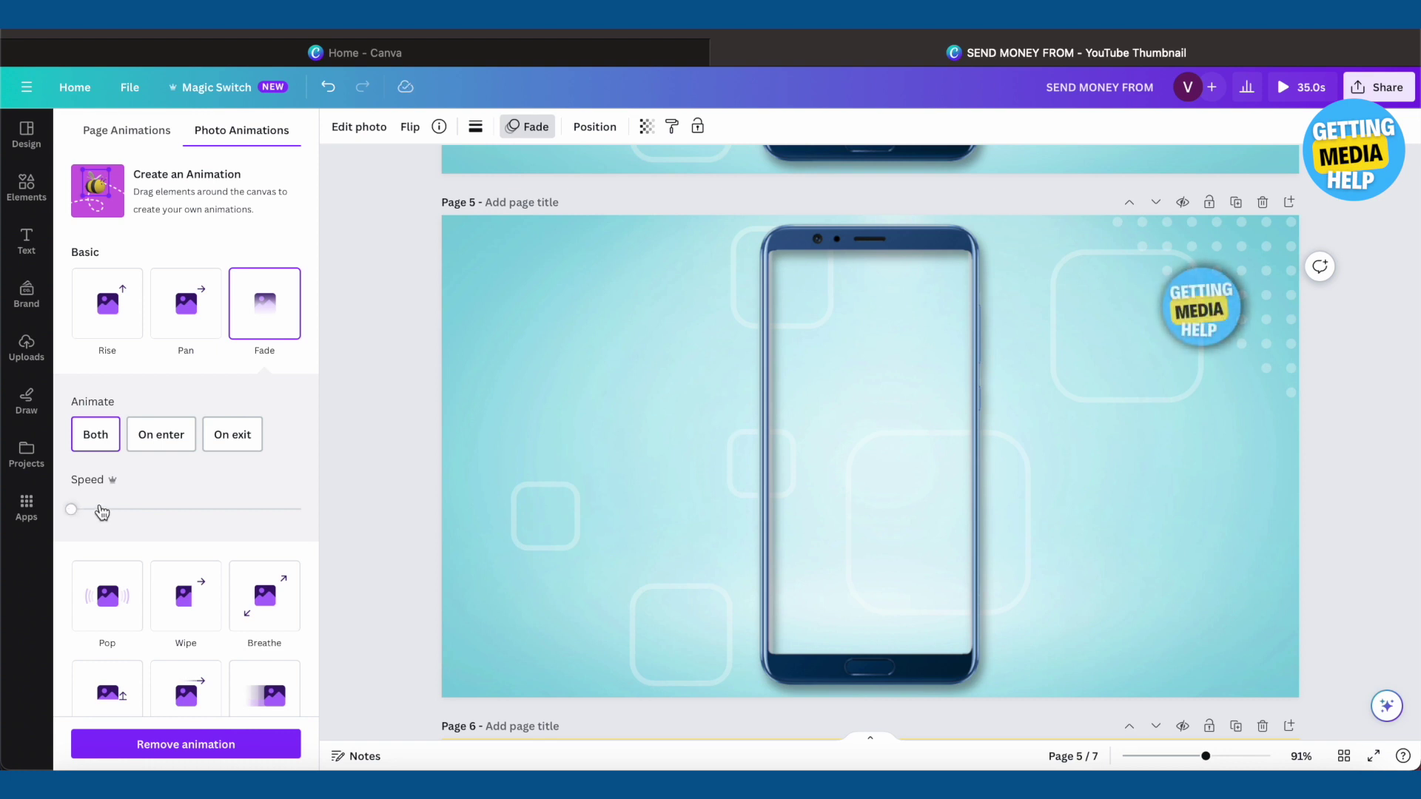
{"action": "left_click_drag", "start_coordinate": [71, 513], "coordinate": [290, 517]}
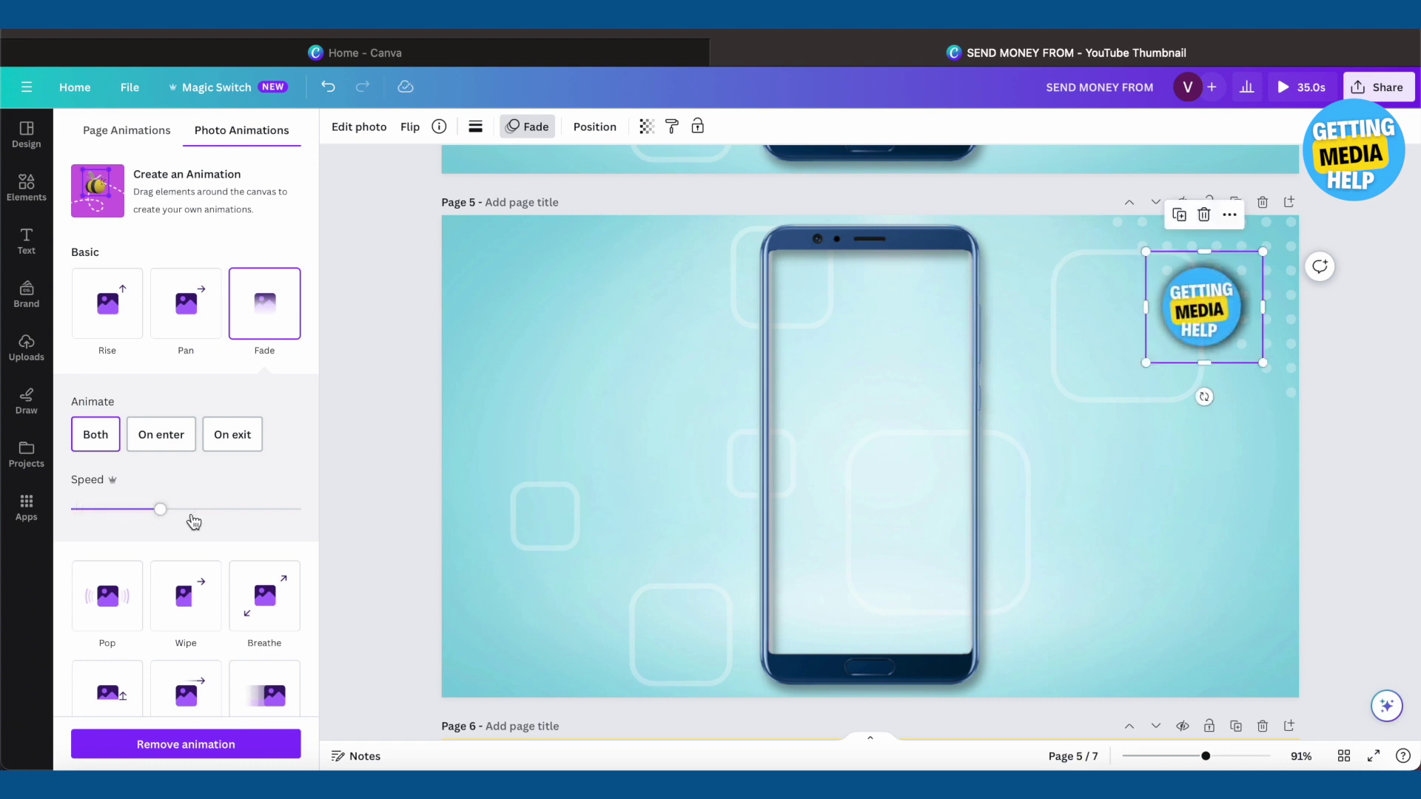